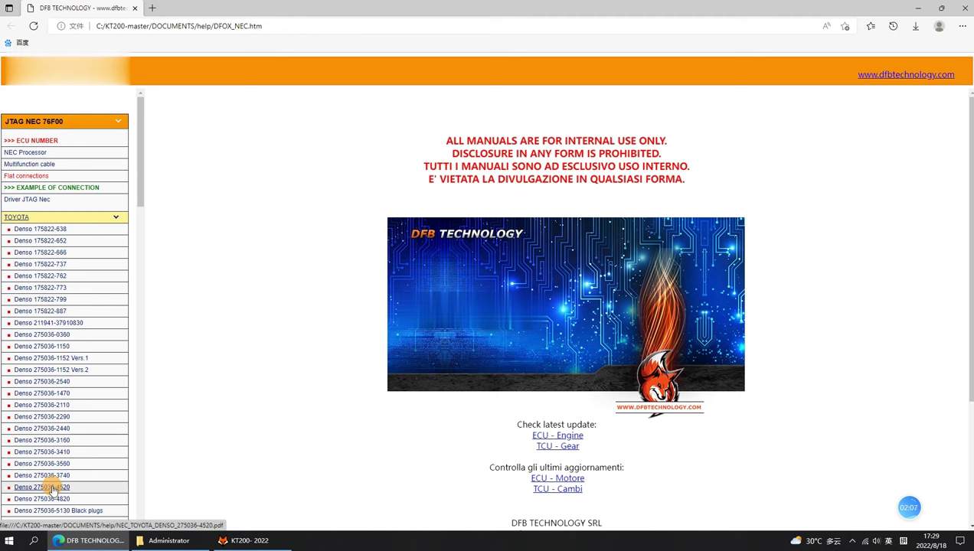
pyautogui.click(46, 499)
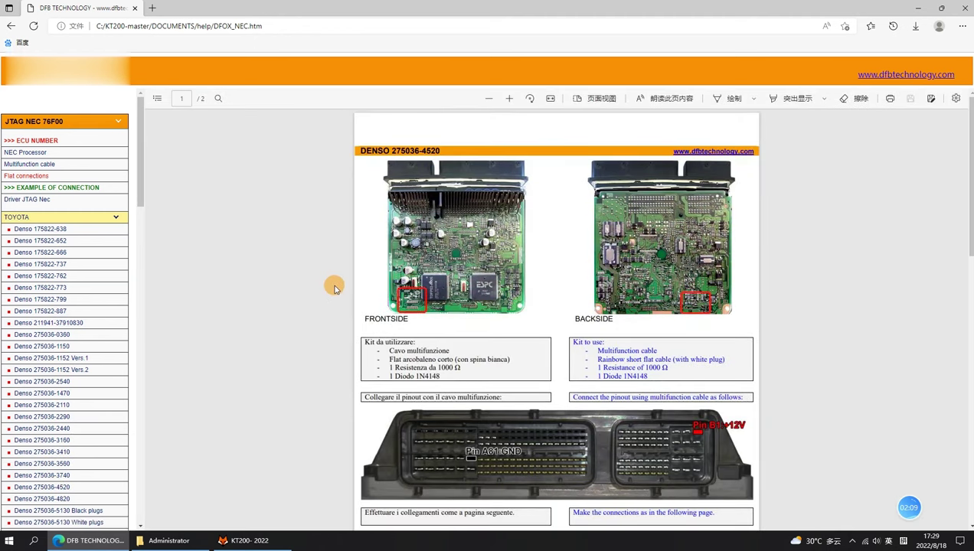
pyautogui.scroll(-4, 406, 281)
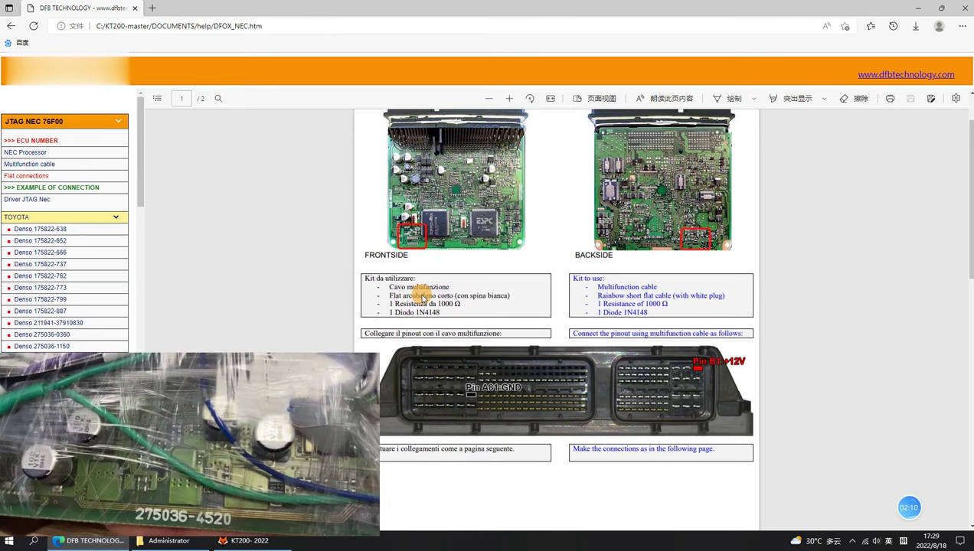
pyautogui.scroll(3, 407, 282)
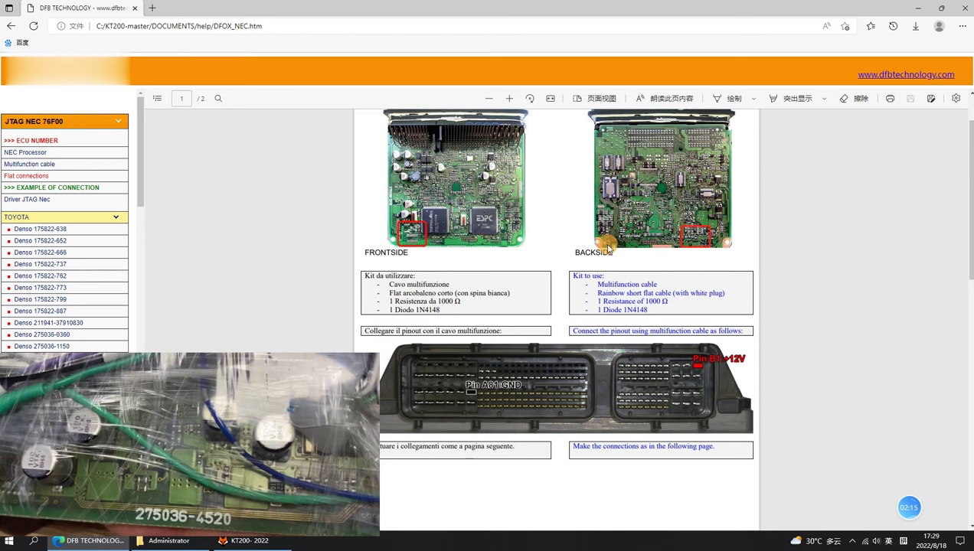
pyautogui.scroll(-2, 690, 251)
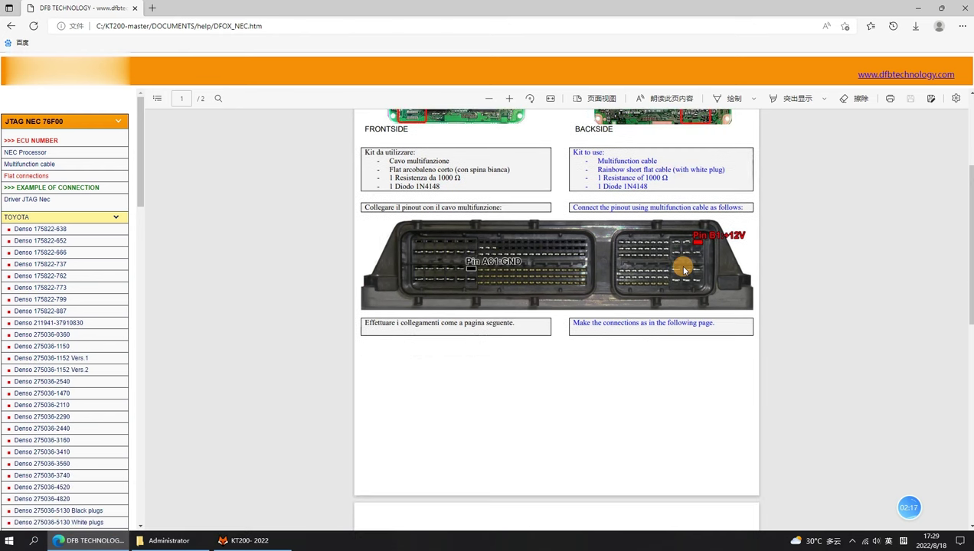
pyautogui.scroll(-6, 645, 259)
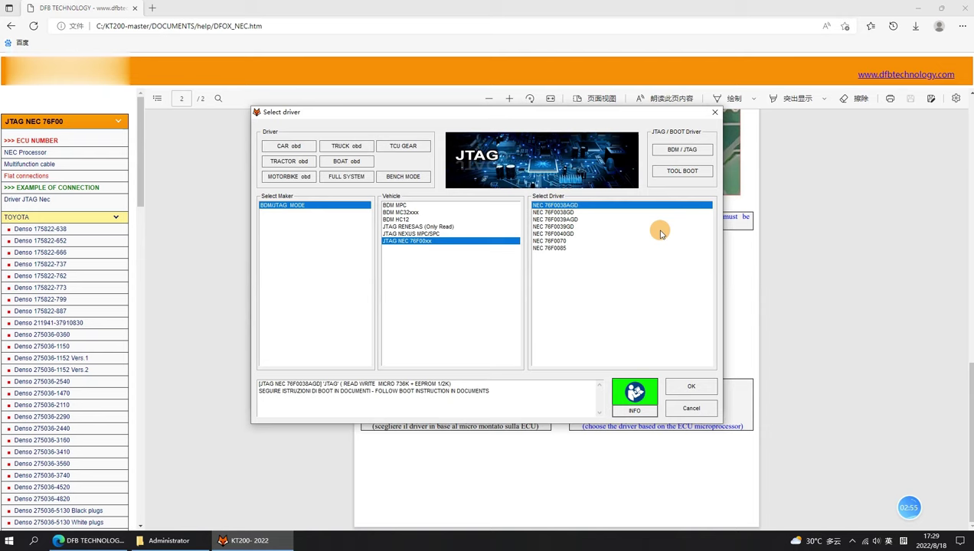
# Load the NEC 76F0038AGD driver for JTAG NEC 76F00xx in KT200 and connect to the ECU
pyautogui.click(685, 386)
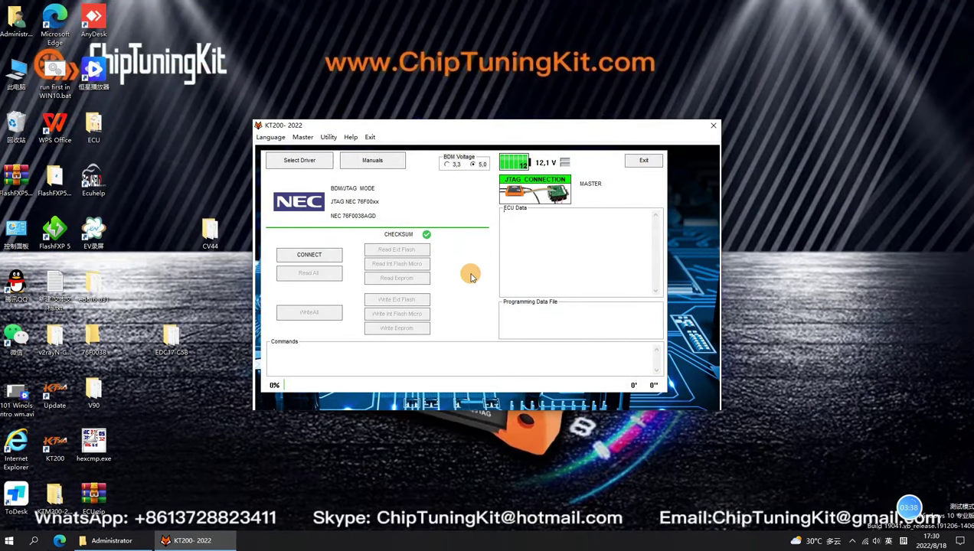
pyautogui.click(315, 254)
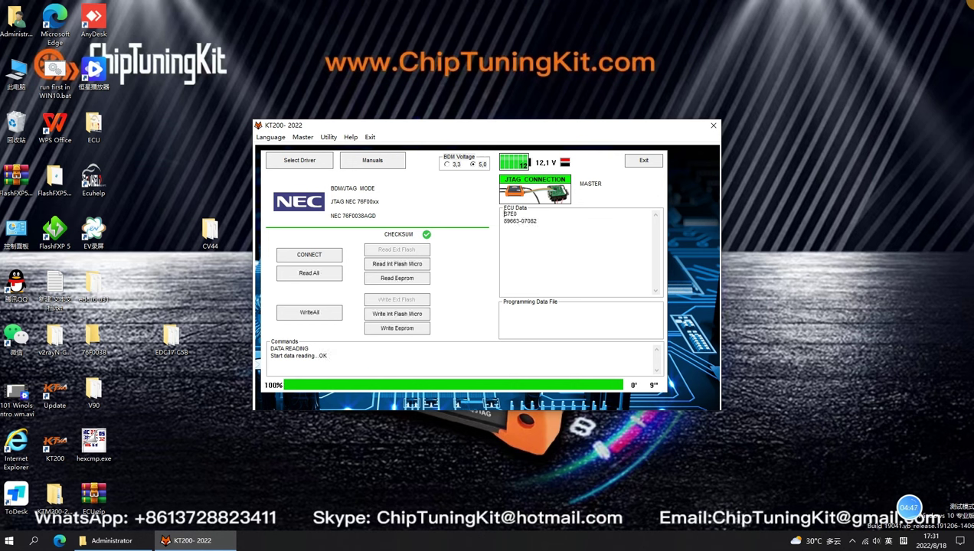
# Create a new desktop folder named NEC 76F0038AGD
pyautogui.rightClick(174, 248)
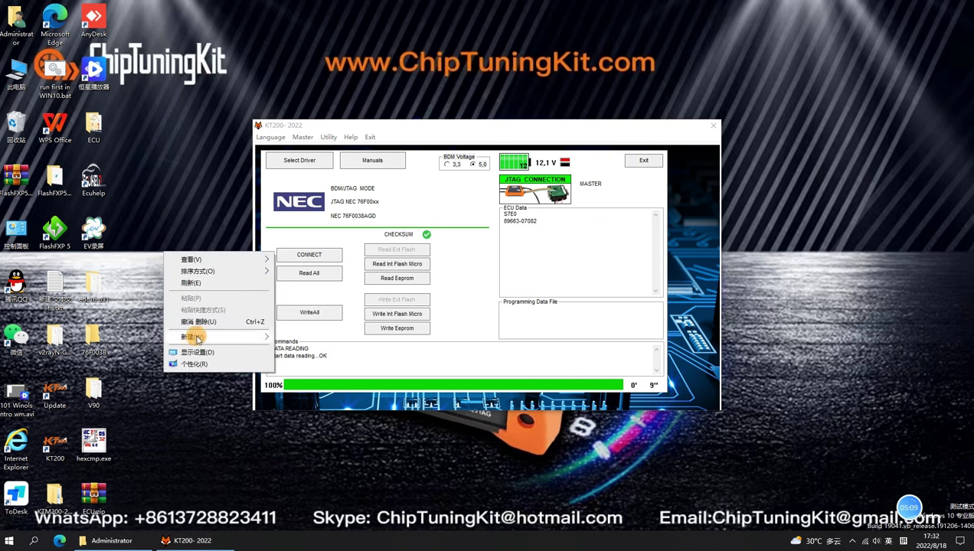
pyautogui.moveTo(185, 337)
pyautogui.click(294, 342)
pyautogui.click(172, 300)
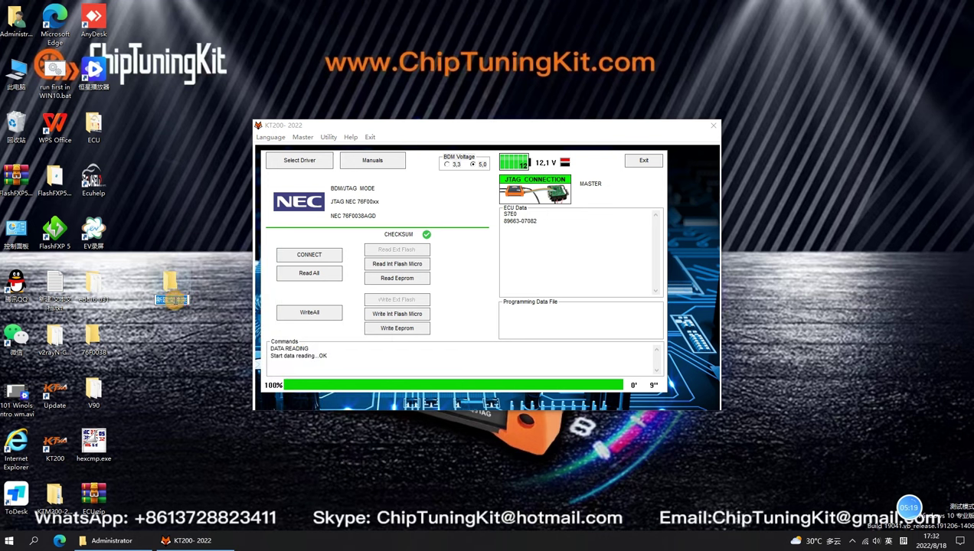
pyautogui.write('NEC 76F0038AGD')
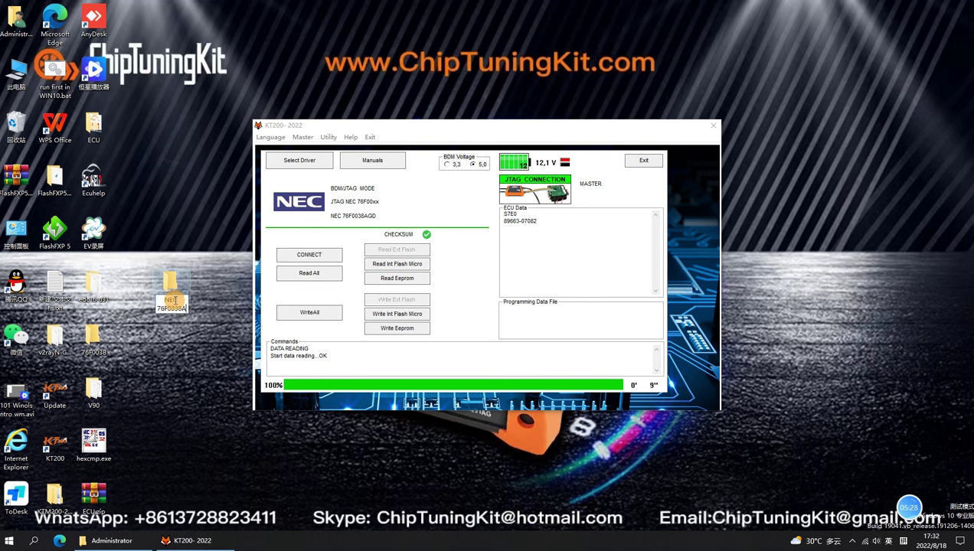
# Read all ECU data, save it as NEC in the desktop folder NEC 76F0038AGD, and check the saved files
pyautogui.click(326, 279)
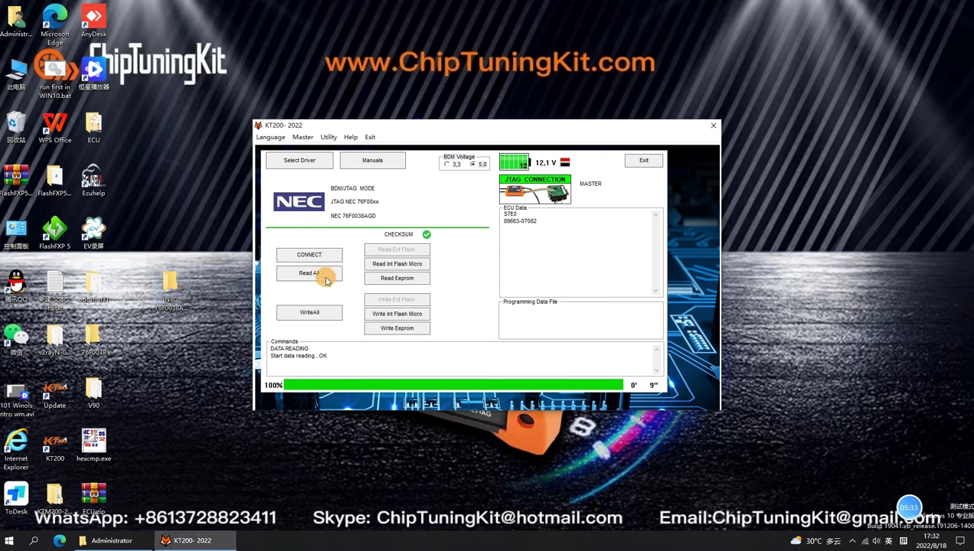
pyautogui.click(554, 200)
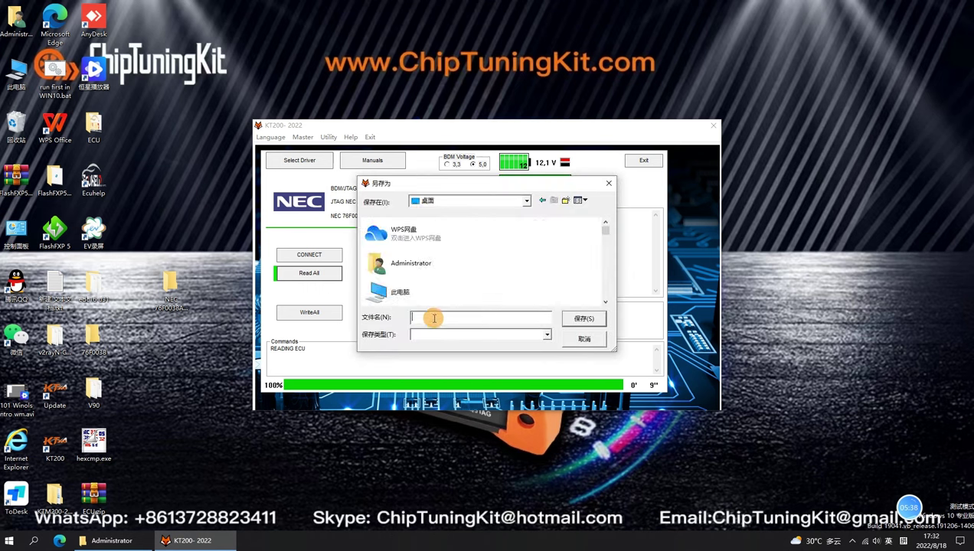
pyautogui.click(429, 316)
pyautogui.write('NE')
pyautogui.click(440, 330)
pyautogui.click(582, 317)
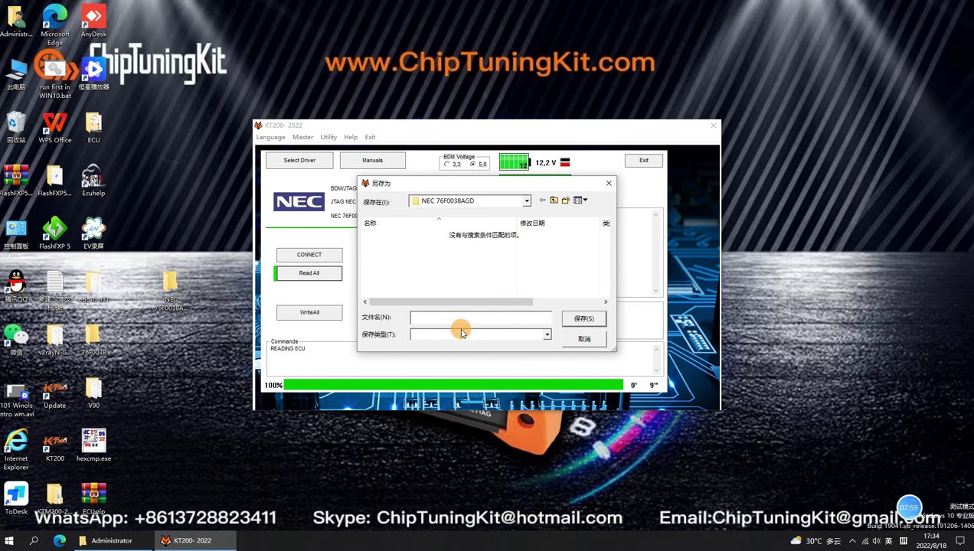
pyautogui.write('NEC')
pyautogui.click(585, 320)
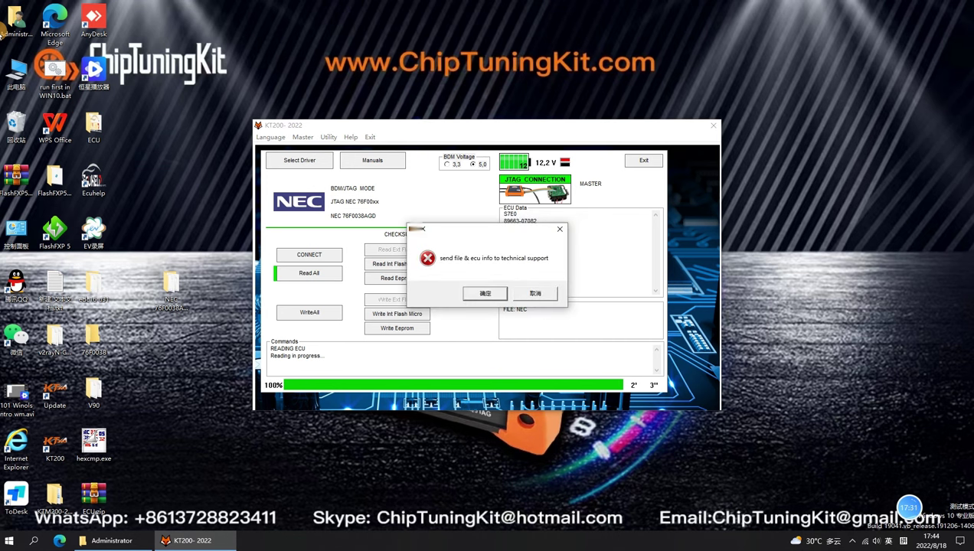
pyautogui.click(486, 293)
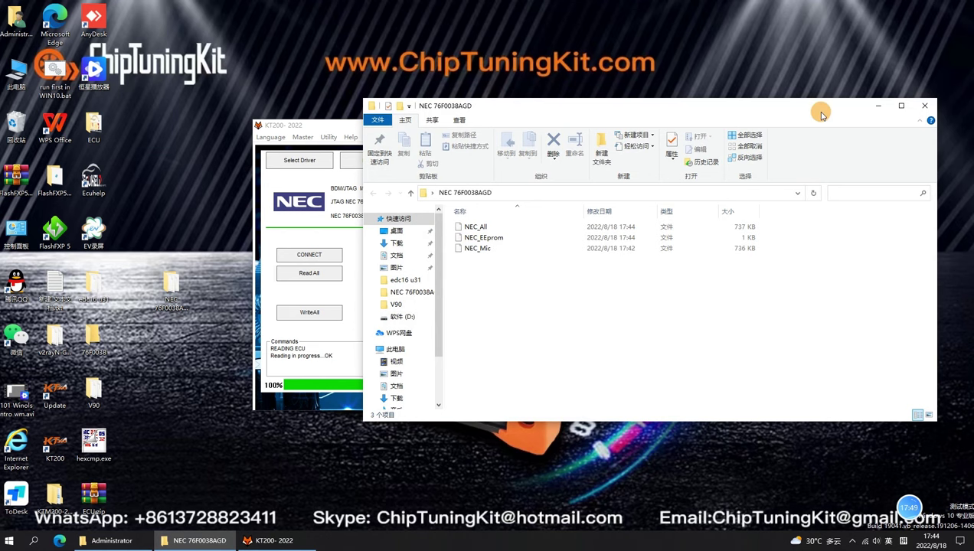
pyautogui.moveTo(819, 112); pyautogui.dragTo(531, 90)
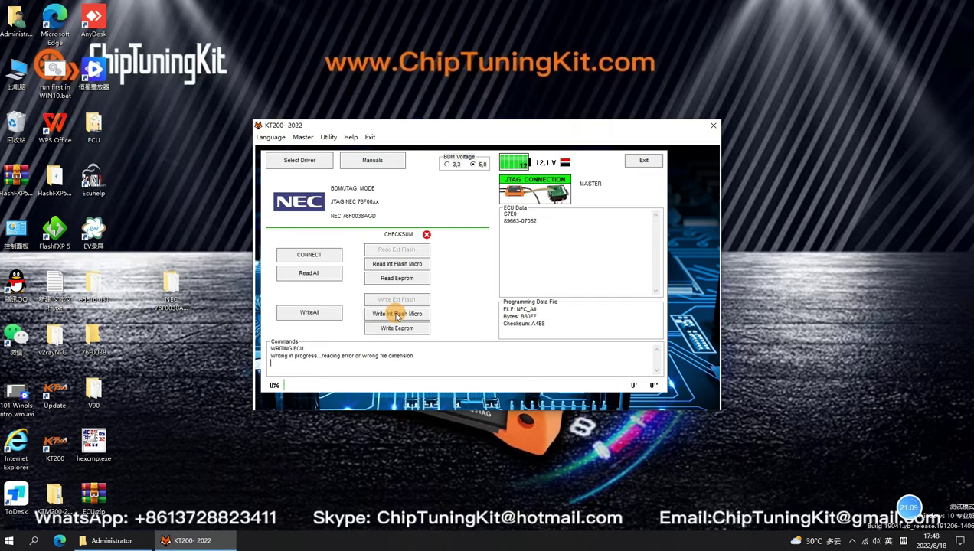
# Write NEC_Mic to the micro's internal flash, correcting the checksum with NEC_Mic as the original file, and complete the power-off wait
pyautogui.click(396, 314)
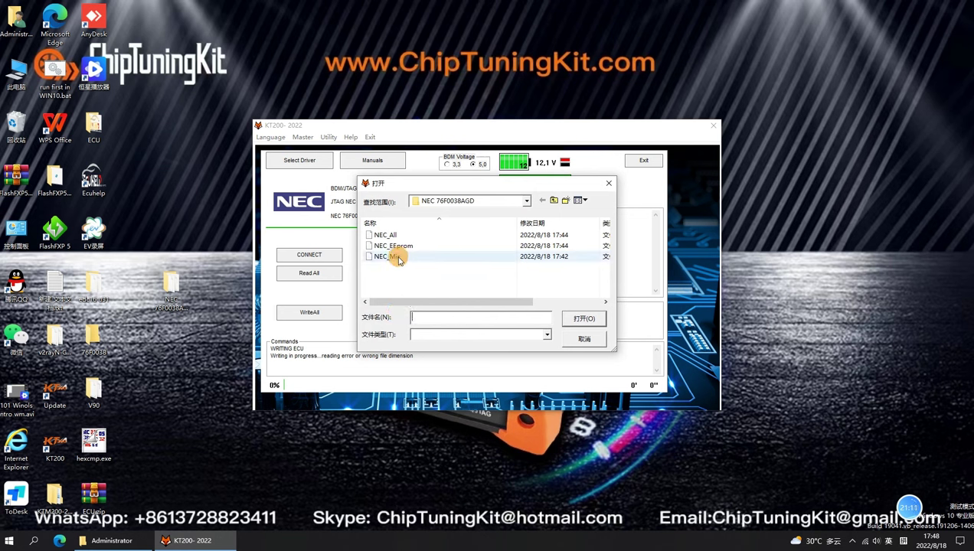
pyautogui.click(398, 260)
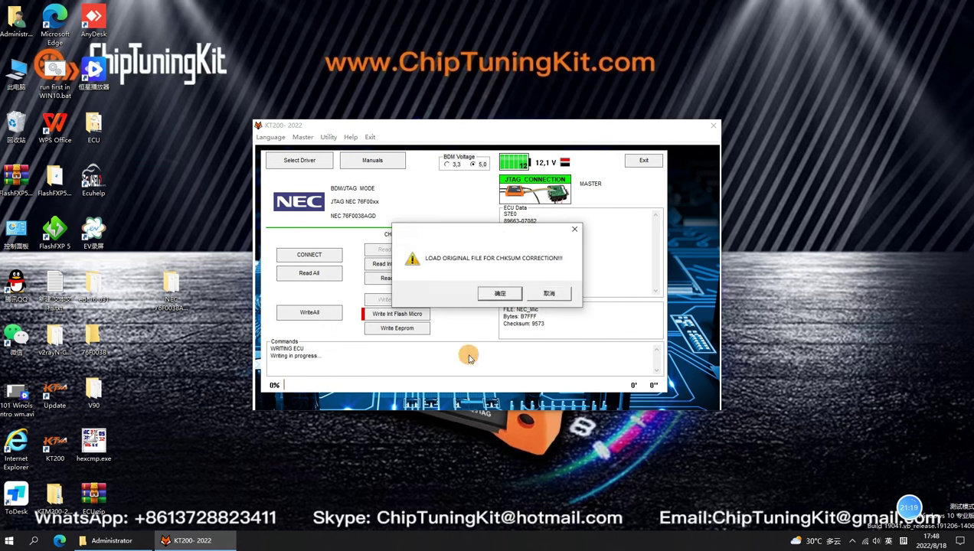
pyautogui.click(496, 294)
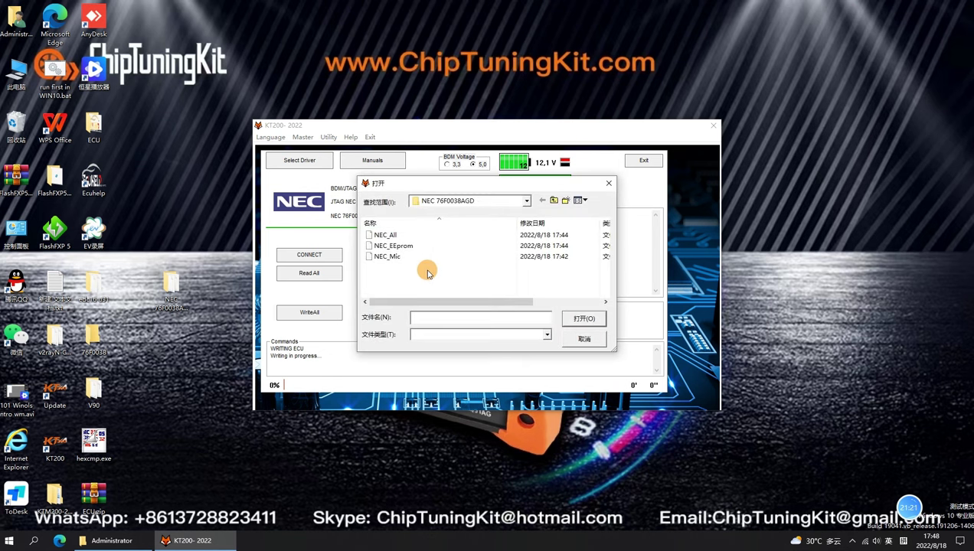
pyautogui.click(389, 256)
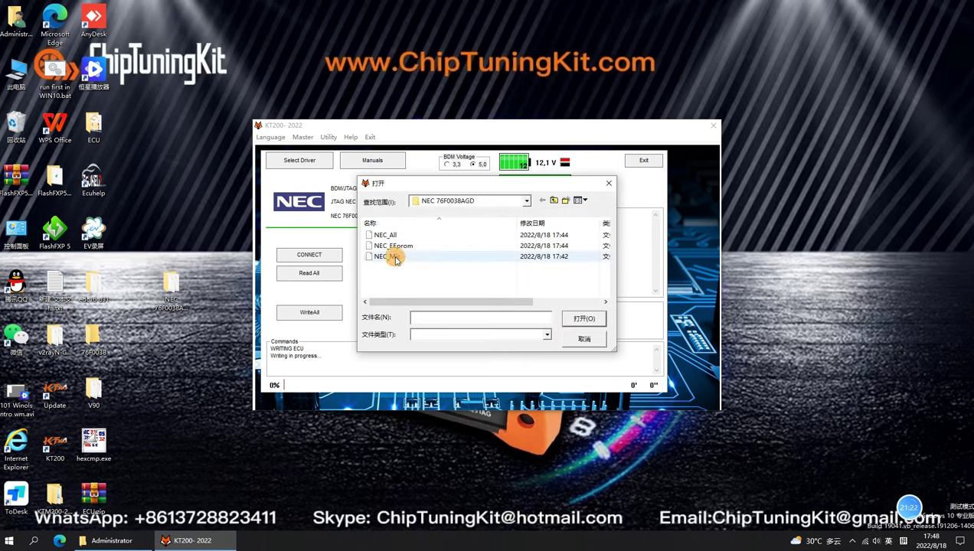
pyautogui.click(581, 319)
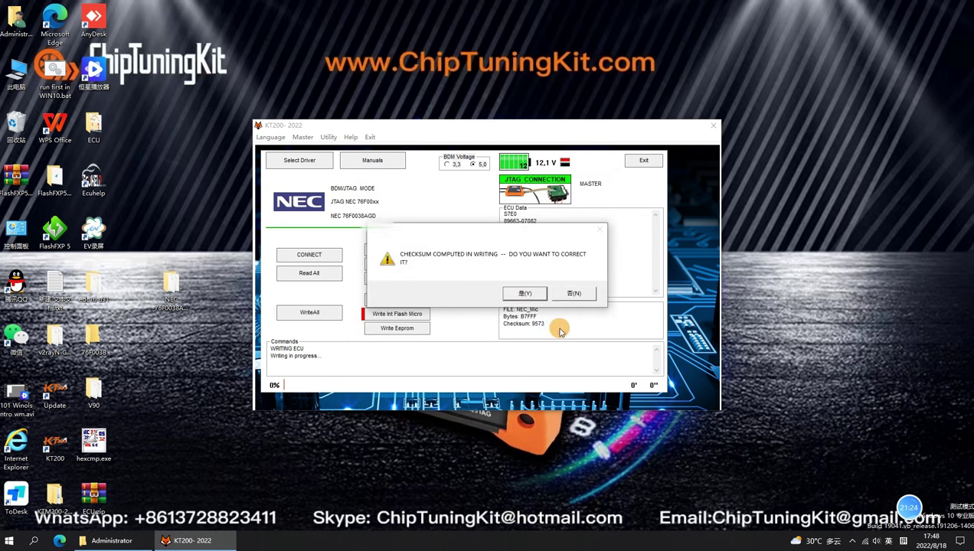
pyautogui.click(513, 295)
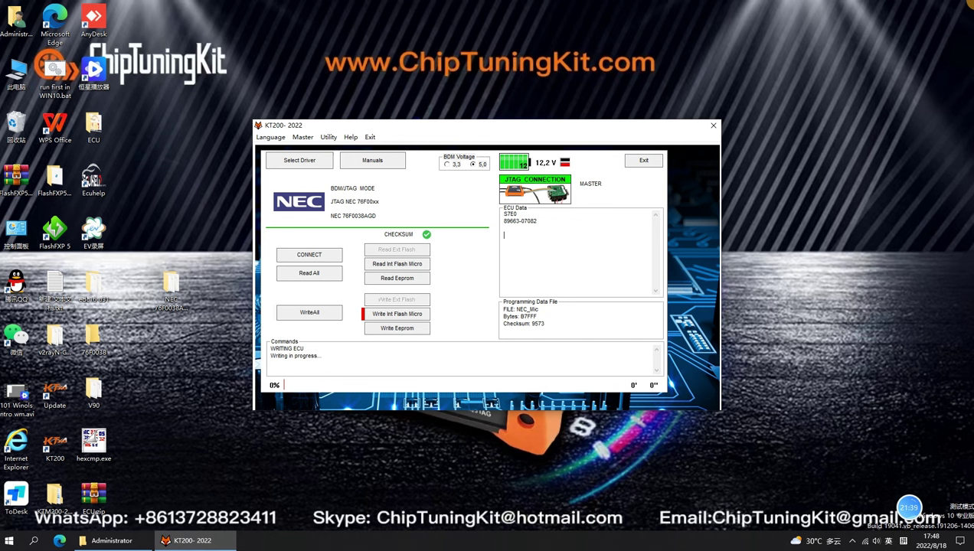
pyautogui.hotkey('ctrl', 'a')
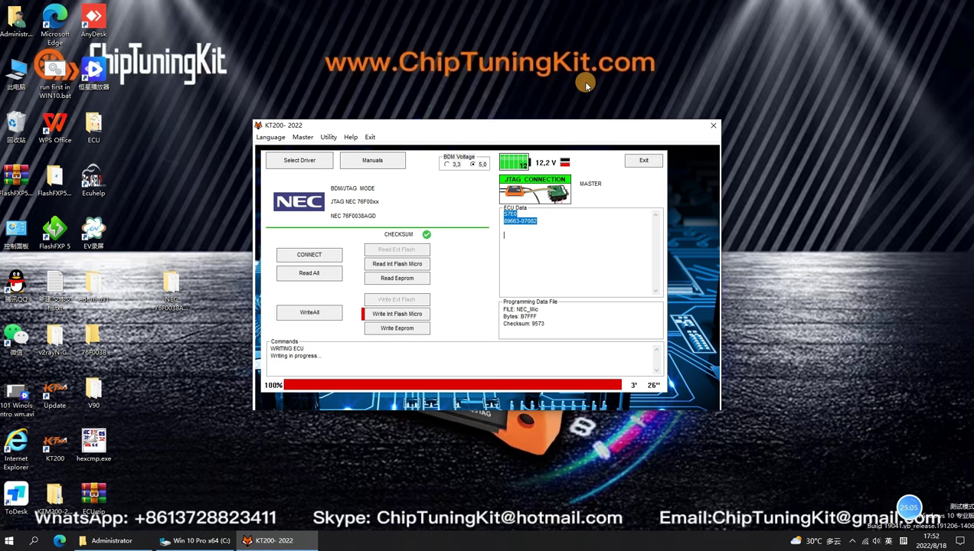
pyautogui.click(478, 295)
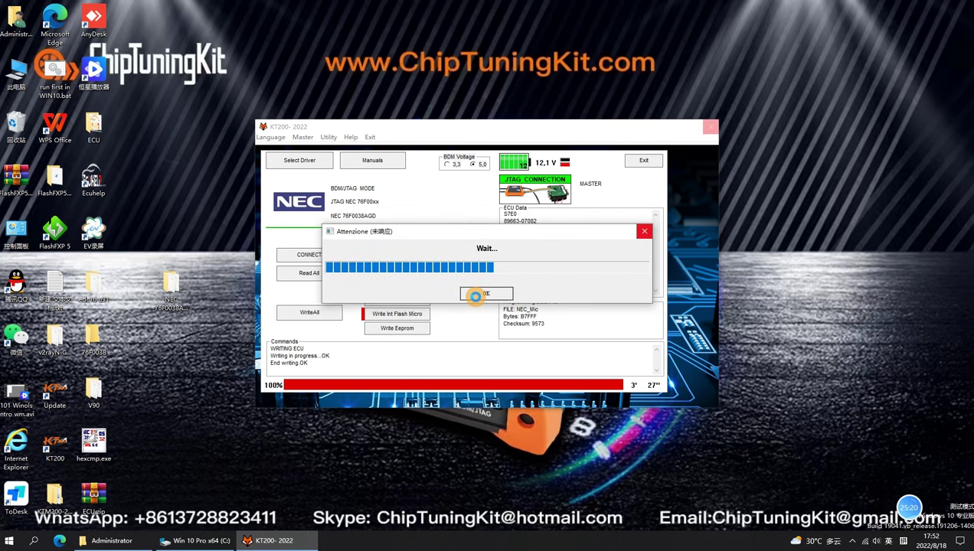
pyautogui.click(476, 295)
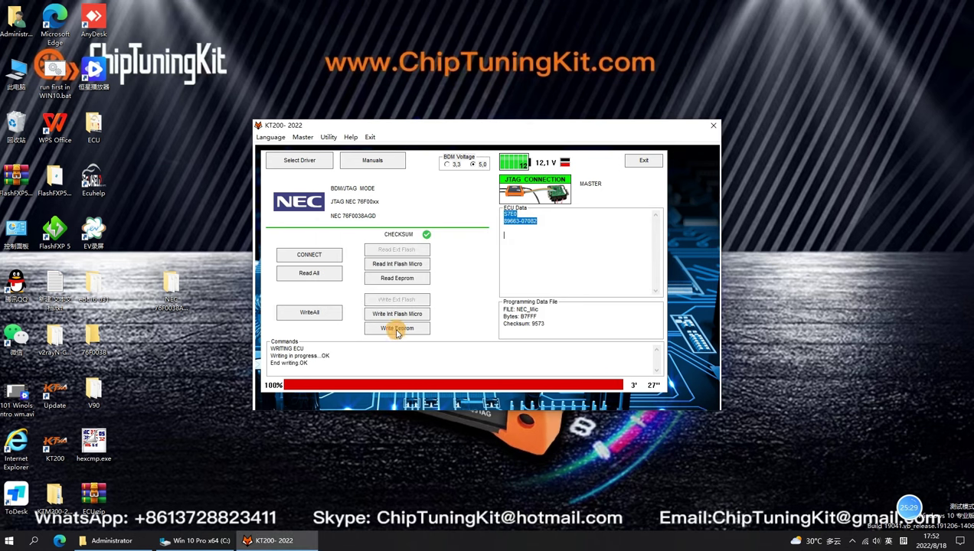
# Write the NEC_EEprom file to the ECU's EEPROM and complete the dashboard-off wait
pyautogui.click(396, 328)
pyautogui.click(432, 248)
pyautogui.click(576, 319)
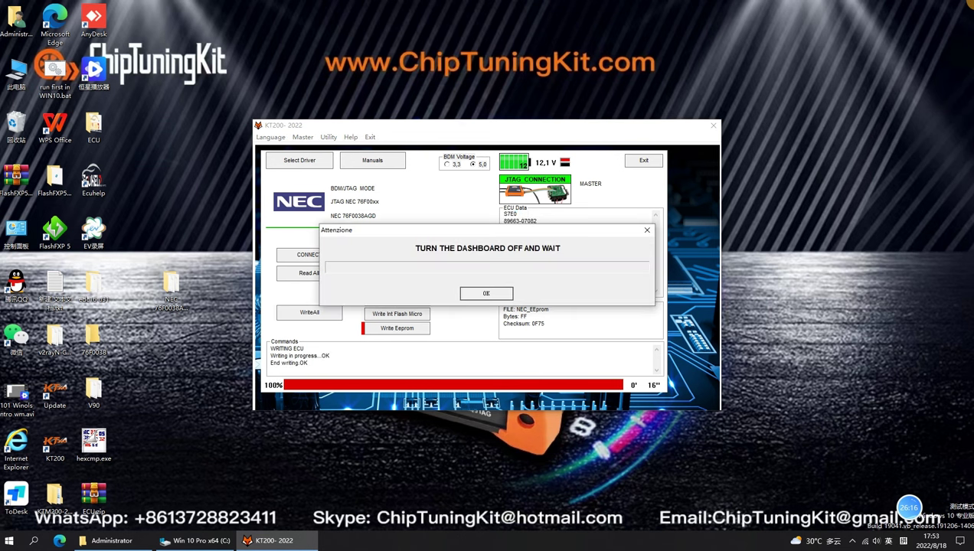
pyautogui.click(484, 294)
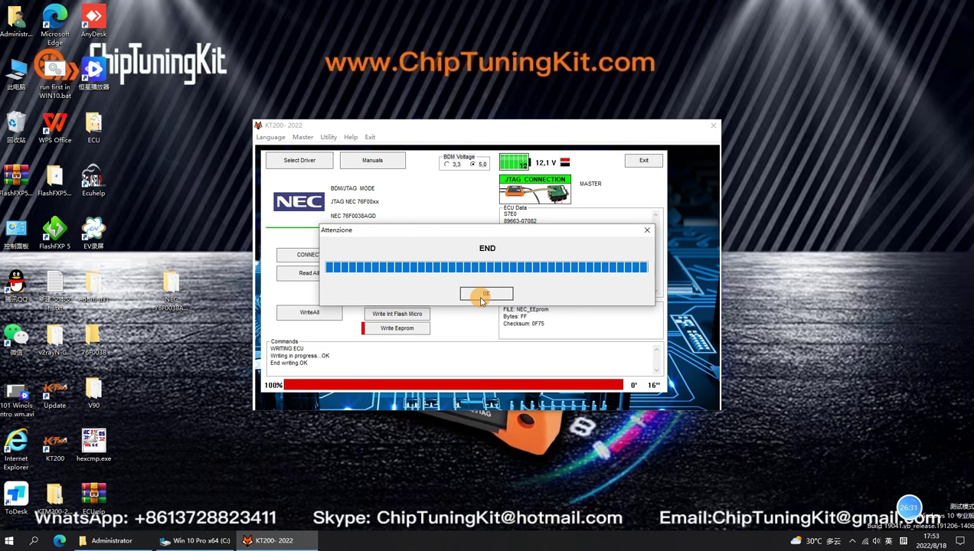
pyautogui.click(483, 297)
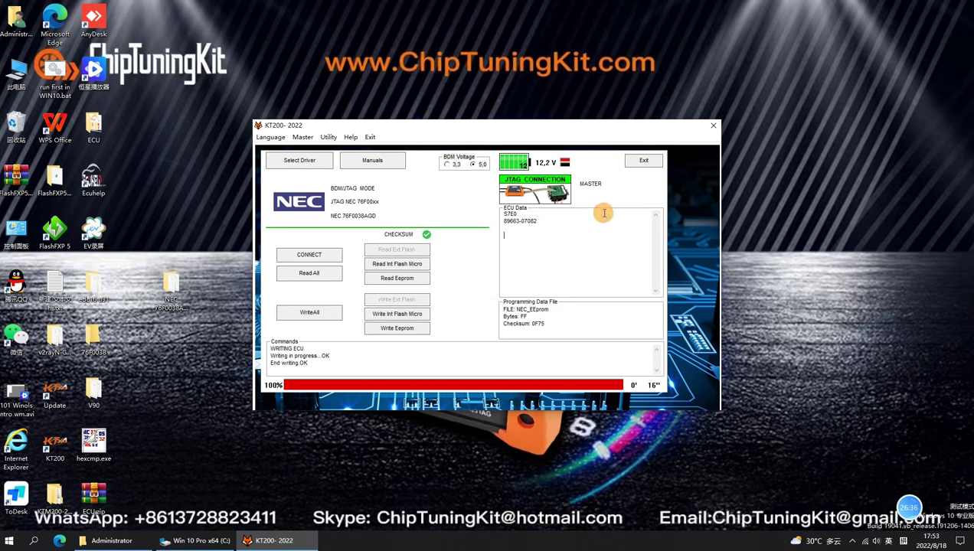